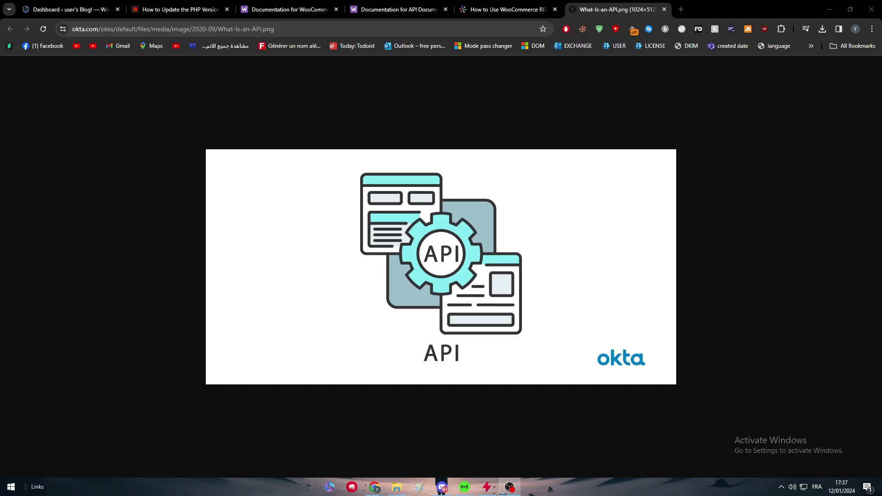
# - Focus the Chrome window showing the What-Is-an-API.png illustration
pyautogui.click(124, 151)
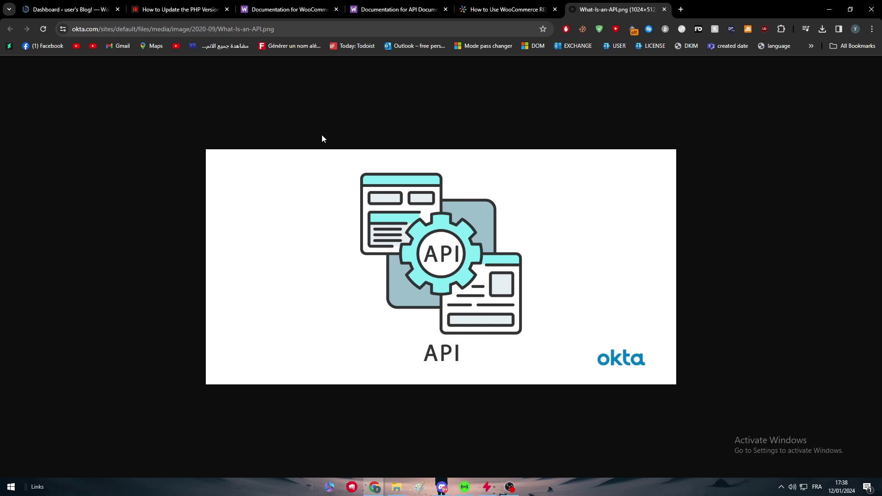
pyautogui.click(287, 9)
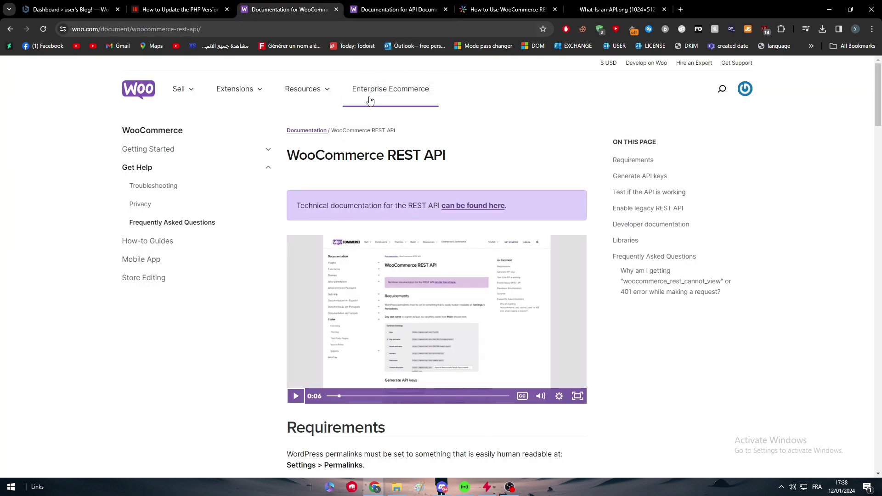
pyautogui.scroll(-2, 615, 373)
pyautogui.scroll(-2, 614, 373)
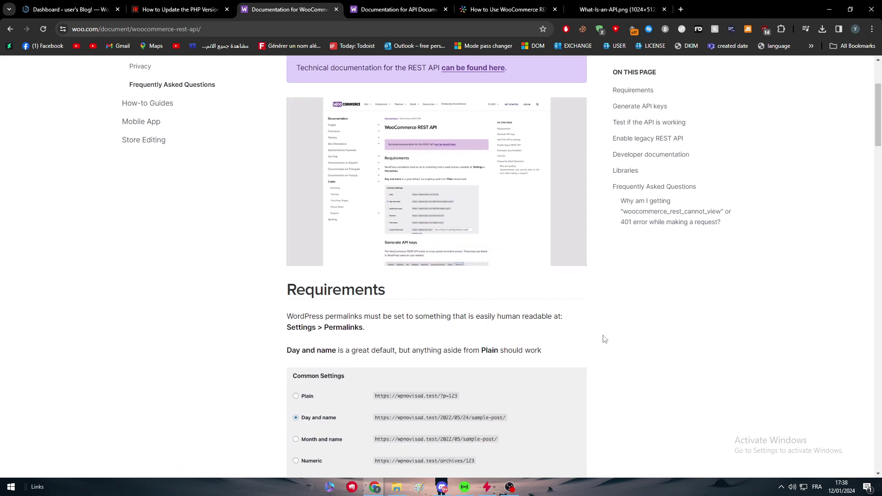
pyautogui.scroll(-6, 599, 342)
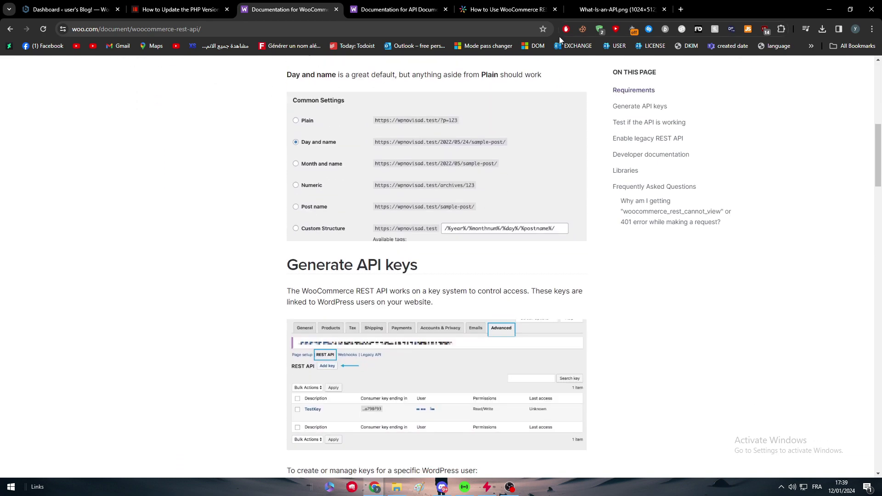
pyautogui.scroll(1, 528, 142)
pyautogui.scroll(7, 535, 189)
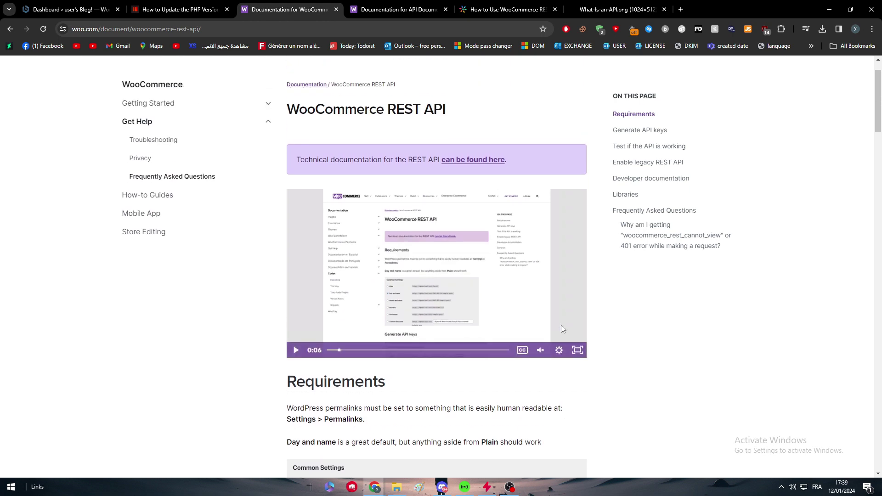
pyautogui.scroll(1, 547, 166)
pyautogui.click(620, 176)
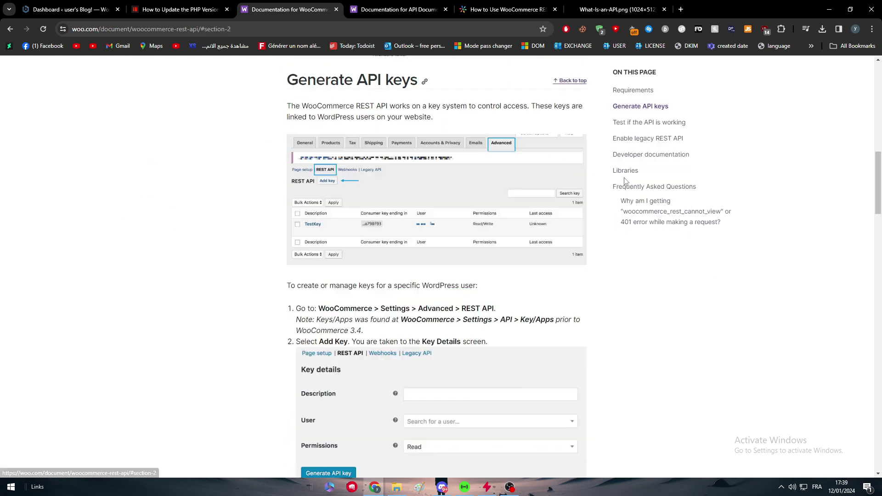
pyautogui.scroll(6, 451, 191)
pyautogui.scroll(7, 450, 191)
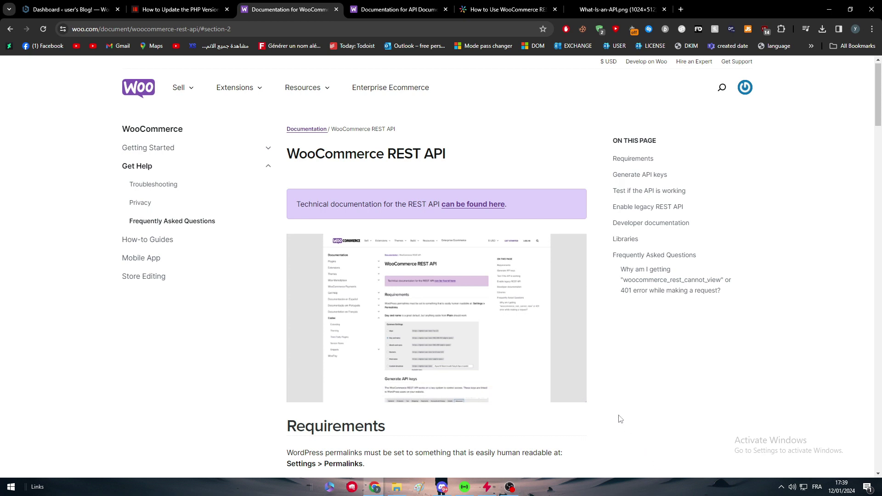
pyautogui.scroll(-3, 378, 171)
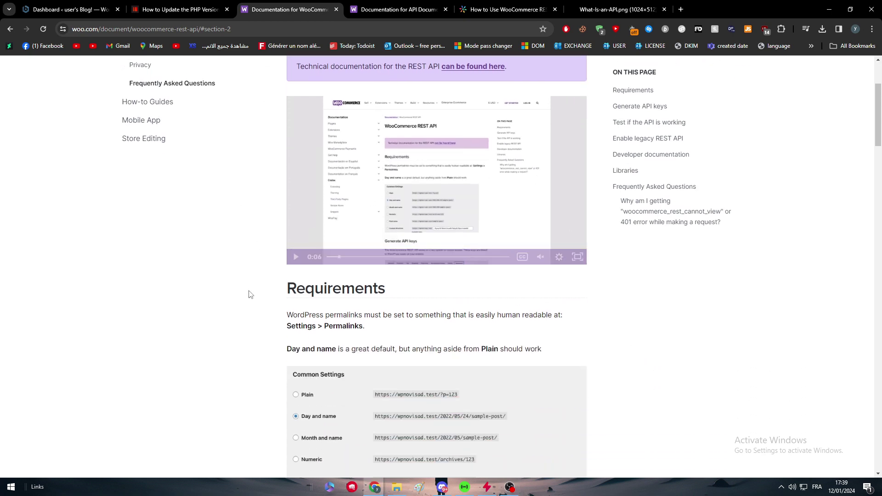
pyautogui.scroll(-2, 290, 314)
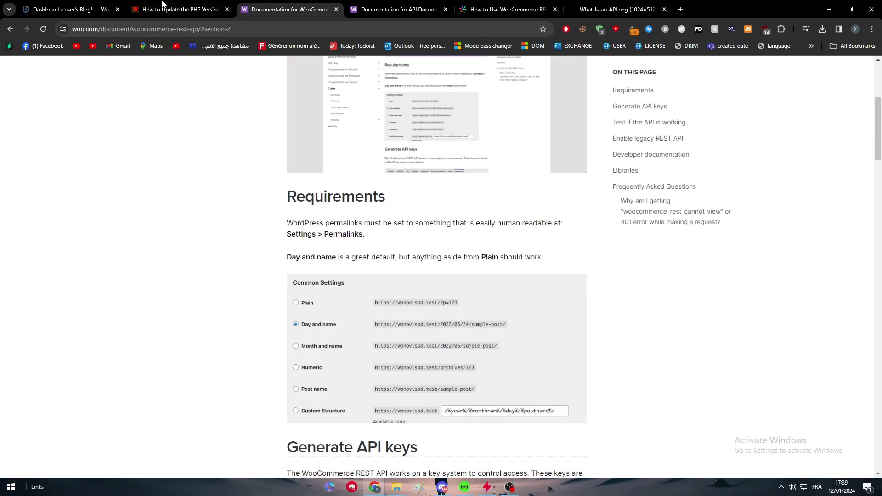
# - Set WordPress permalinks to Post name under Settings > Permalinks, then return to the WooCommerce docs
pyautogui.click(64, 9)
pyautogui.scroll(1, 448, 236)
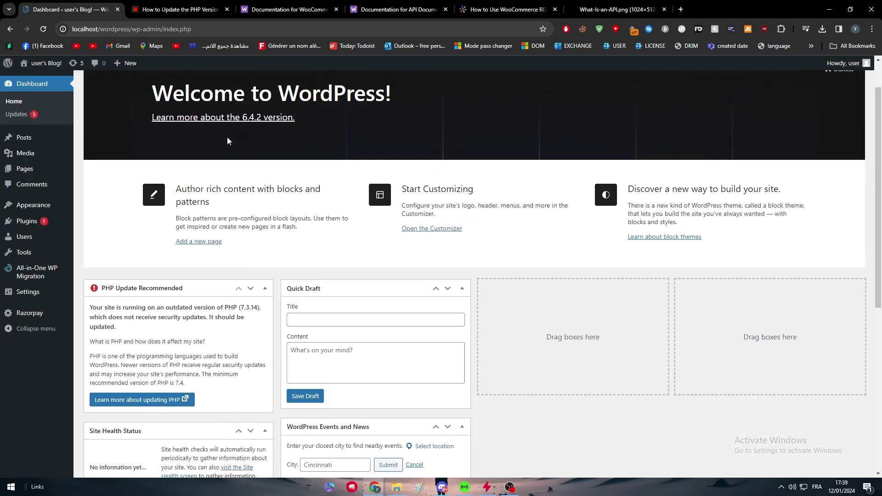
pyautogui.click(21, 292)
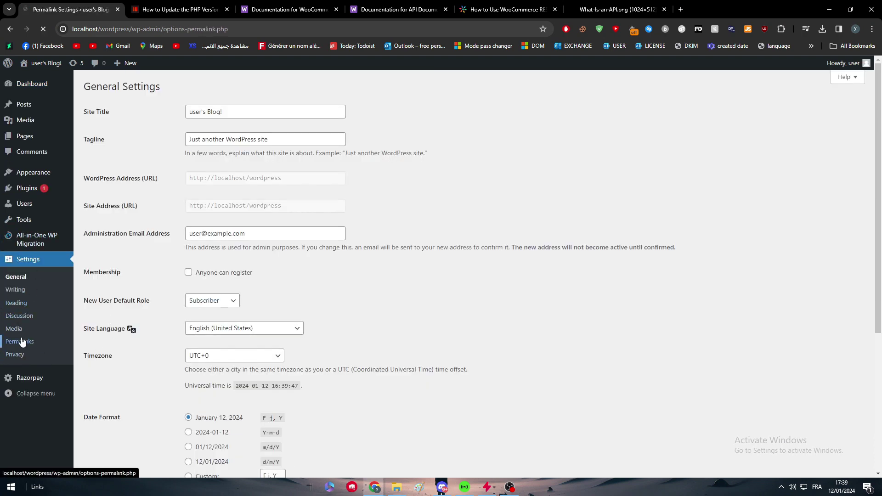
pyautogui.click(19, 342)
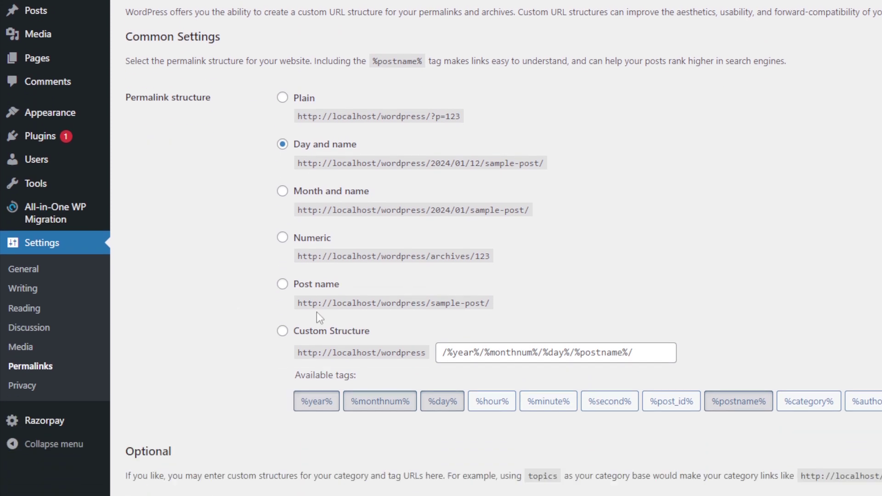
pyautogui.click(282, 285)
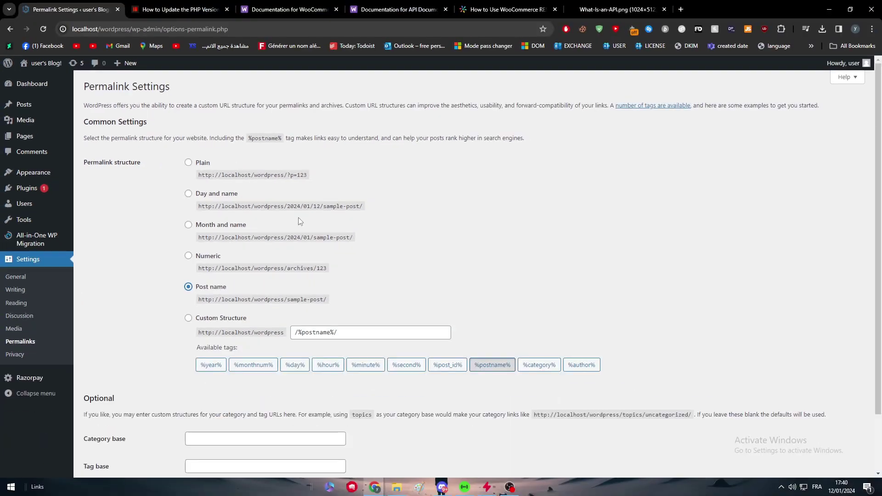
pyautogui.click(304, 6)
# - Read the Generate API keys instructions, then go back to Permalink Settings
pyautogui.scroll(-5, 376, 244)
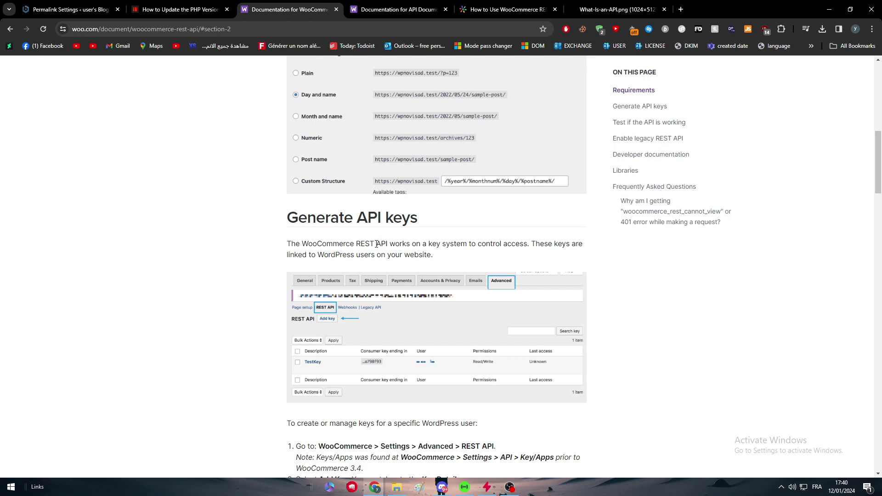
pyautogui.scroll(-1, 351, 247)
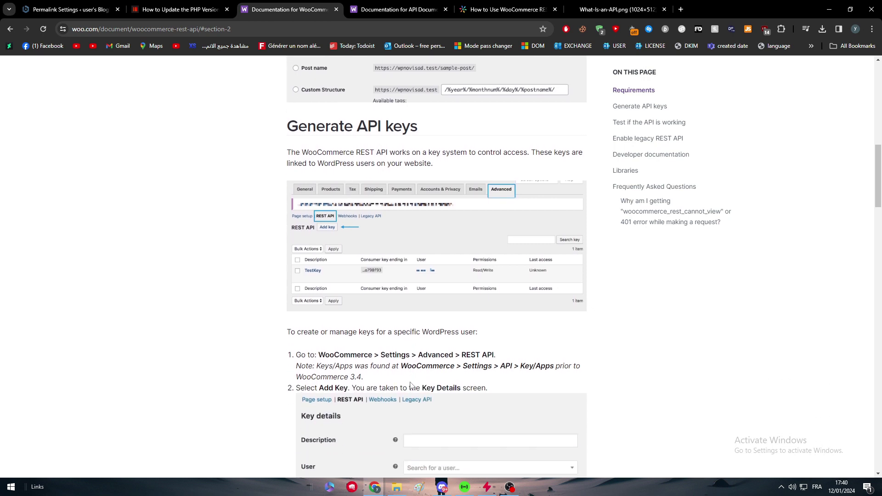
pyautogui.scroll(-1, 409, 386)
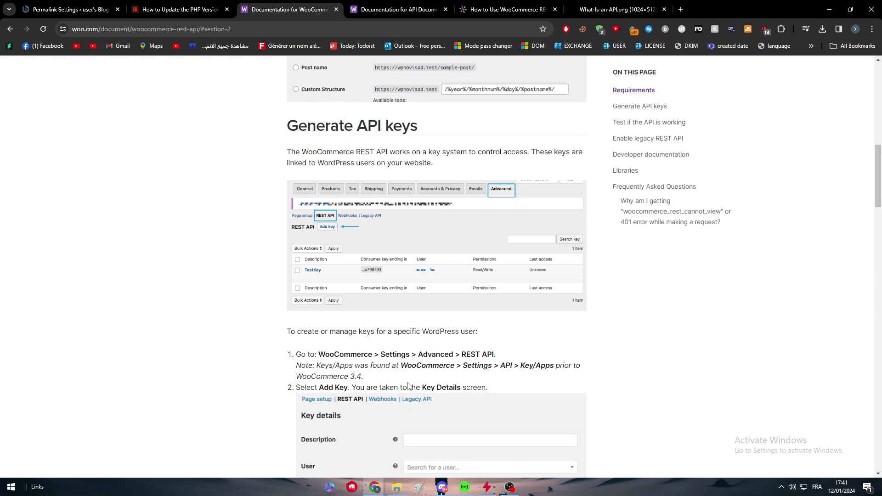
pyautogui.click(83, 8)
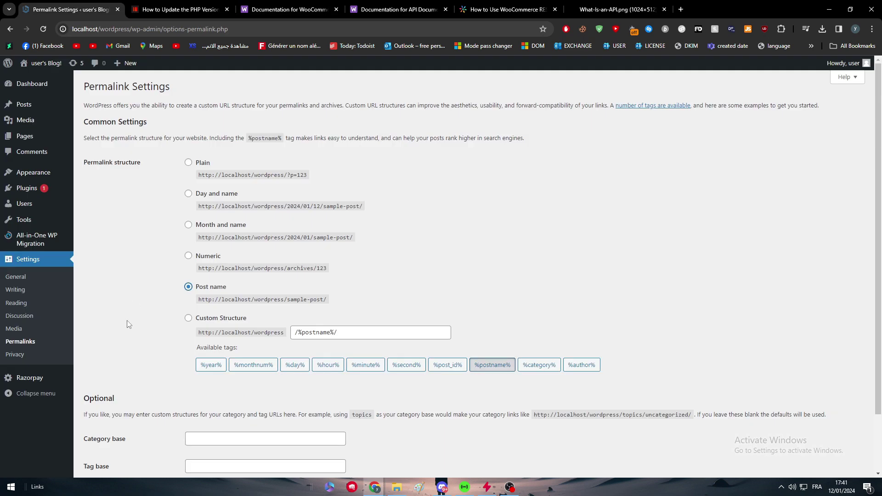
# - Open Upload Plugin, browse to the woocommerce.8.4.0 zip without uploading, then return to the docs
pyautogui.moveTo(26, 188)
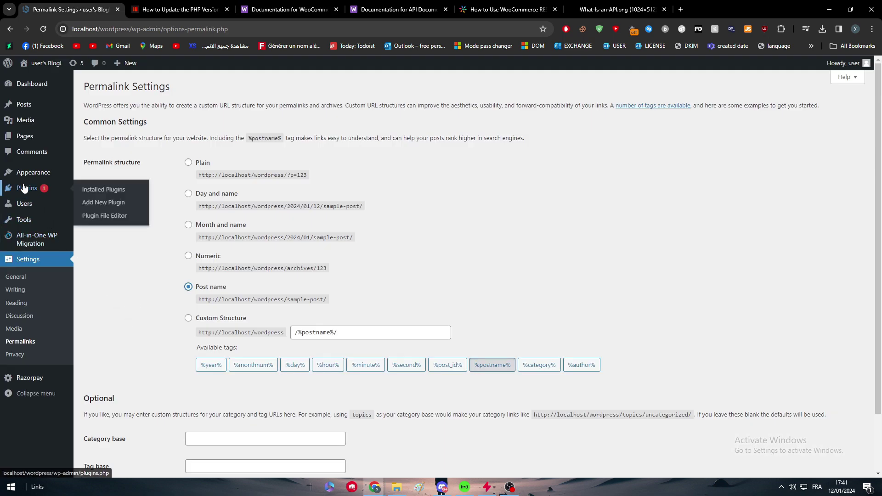
pyautogui.click(100, 208)
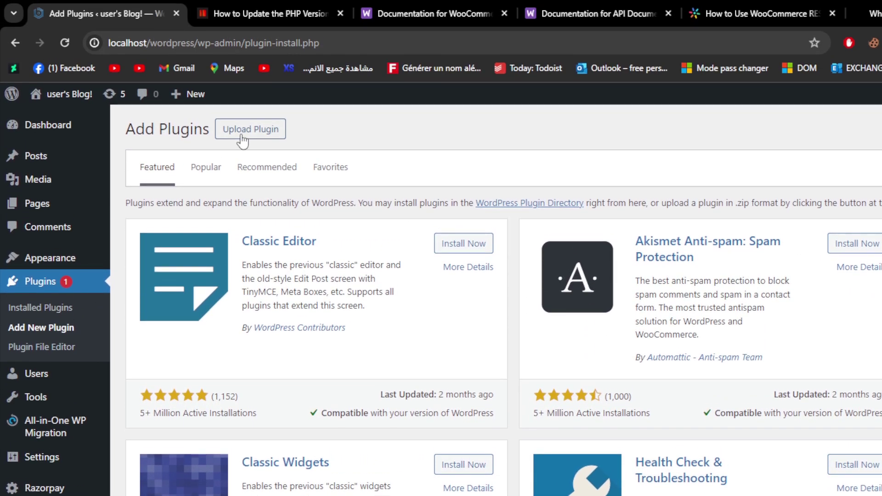
pyautogui.click(242, 140)
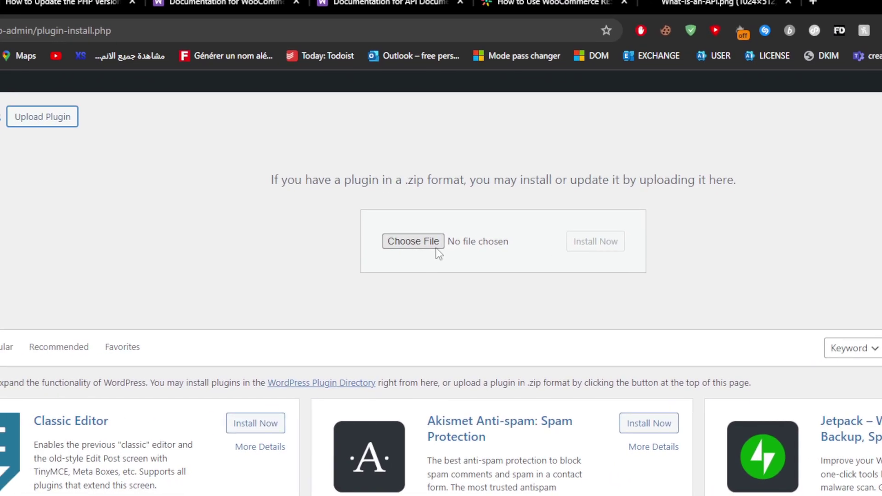
pyautogui.click(433, 245)
pyautogui.click(147, 126)
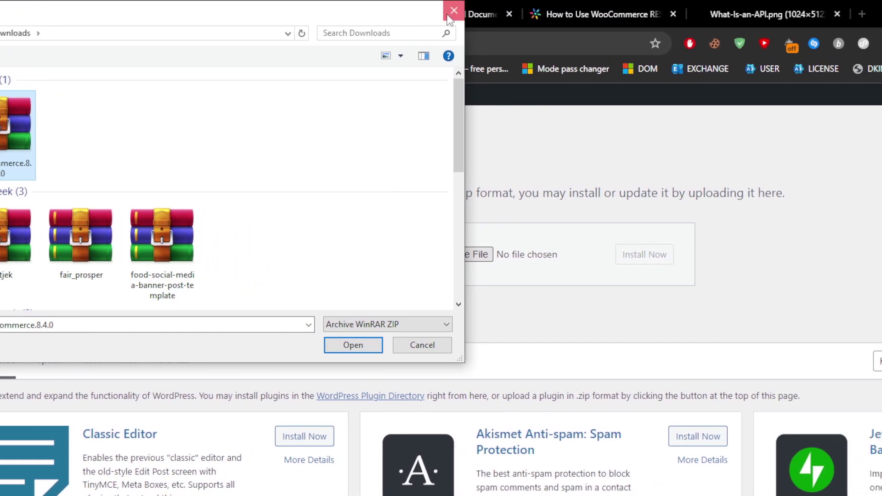
pyautogui.click(449, 17)
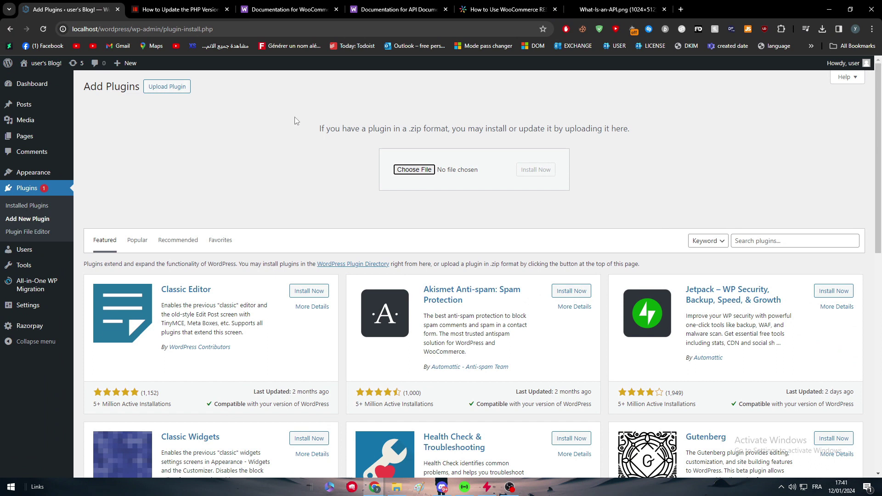
pyautogui.click(284, 10)
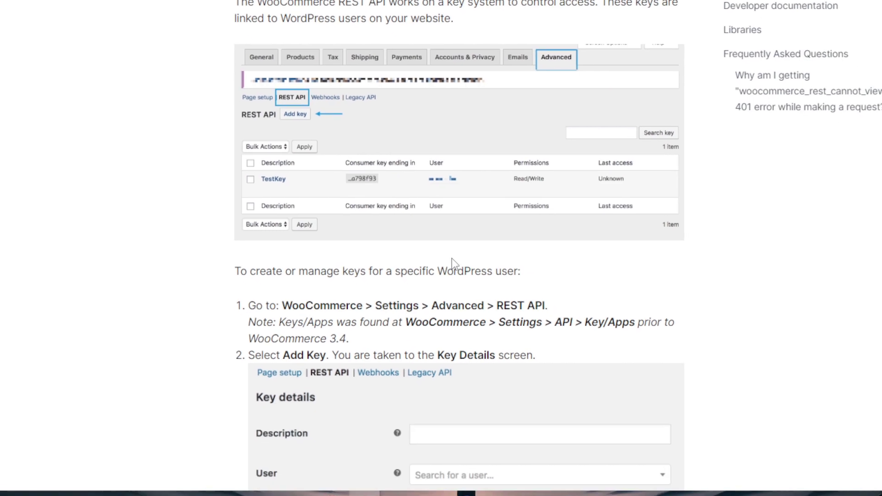
# - Scroll to the Key details form and the numbered key-creation steps
pyautogui.scroll(-5, 442, 269)
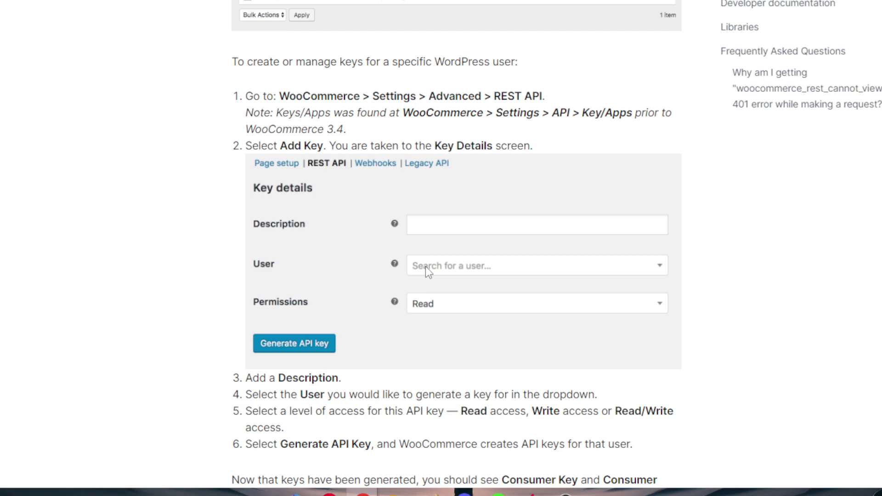
# - Scroll past the generated Consumer Key and Secret to the Test API and Enable legacy REST API sections
pyautogui.scroll(-3, 425, 267)
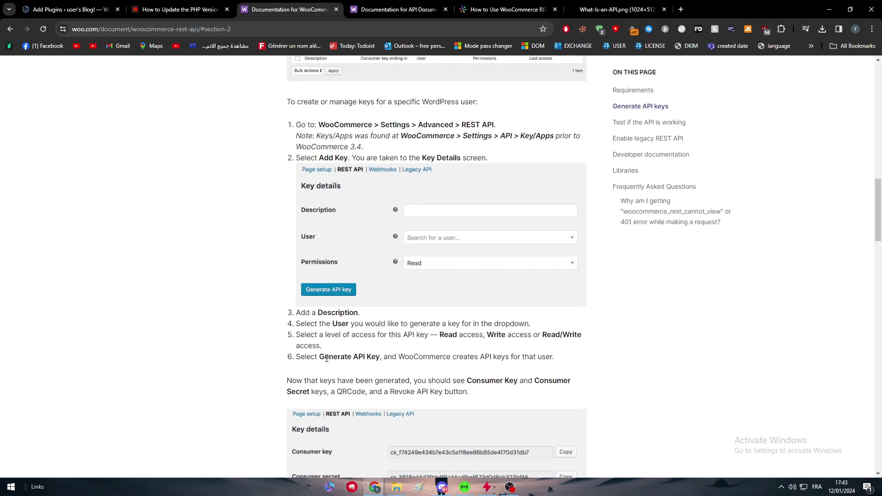
pyautogui.scroll(-4, 359, 370)
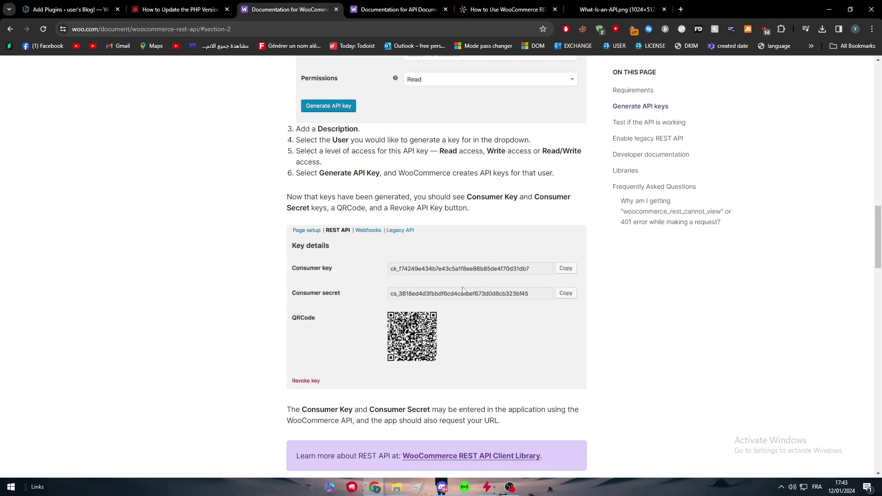
pyautogui.scroll(-1, 449, 275)
pyautogui.scroll(-2, 449, 275)
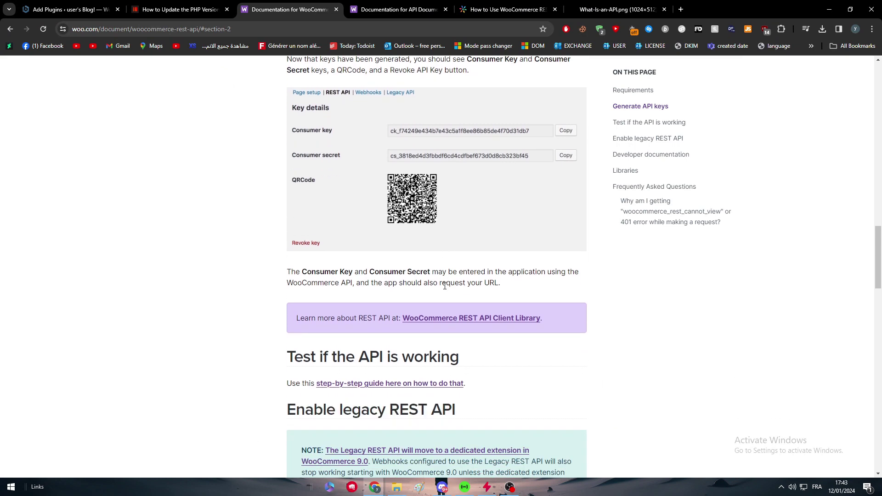
pyautogui.scroll(-3, 448, 285)
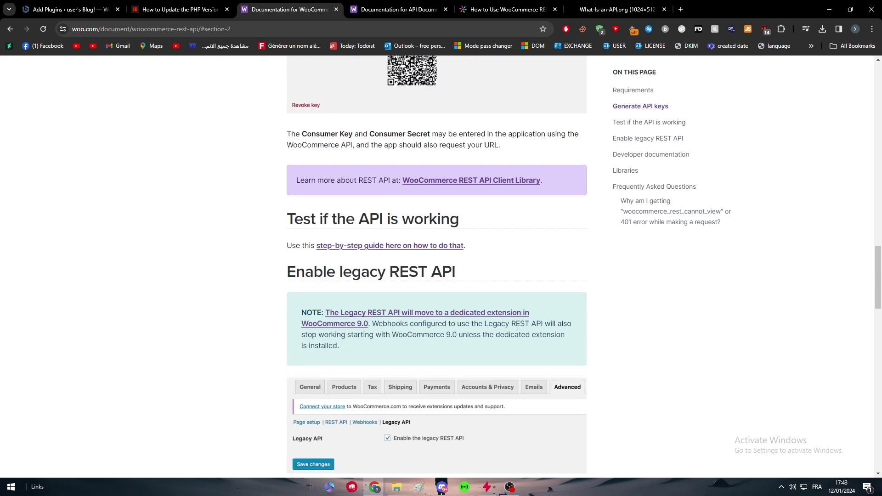
# - Scroll through the legacy REST API instructions to Developer documentation and the Node.js, Python, PHP, Ruby libraries
pyautogui.scroll(-3, 547, 292)
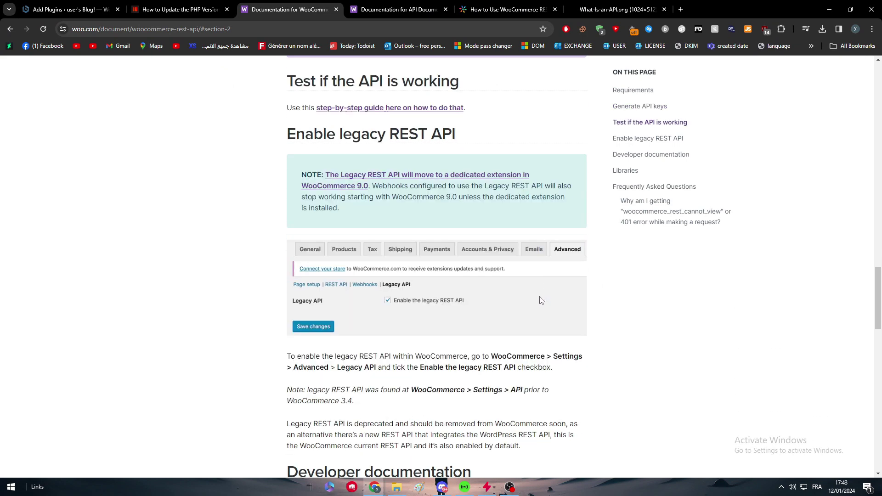
pyautogui.scroll(-1, 543, 306)
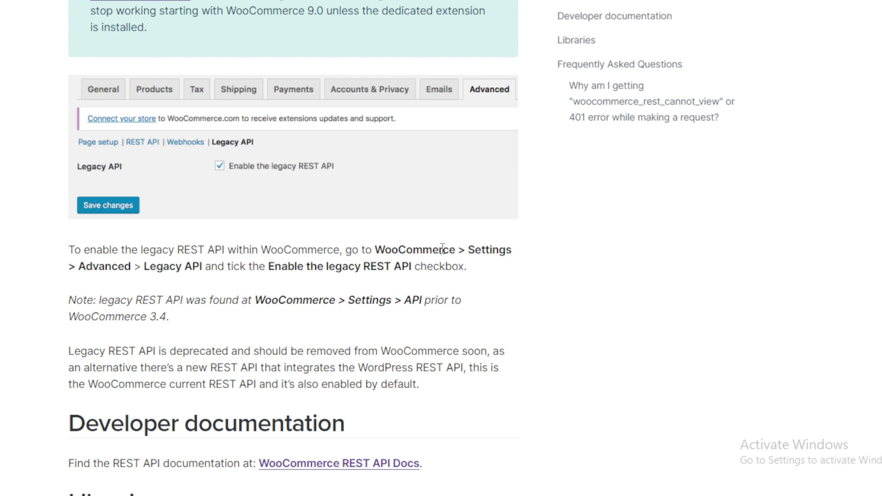
pyautogui.scroll(-3, 442, 249)
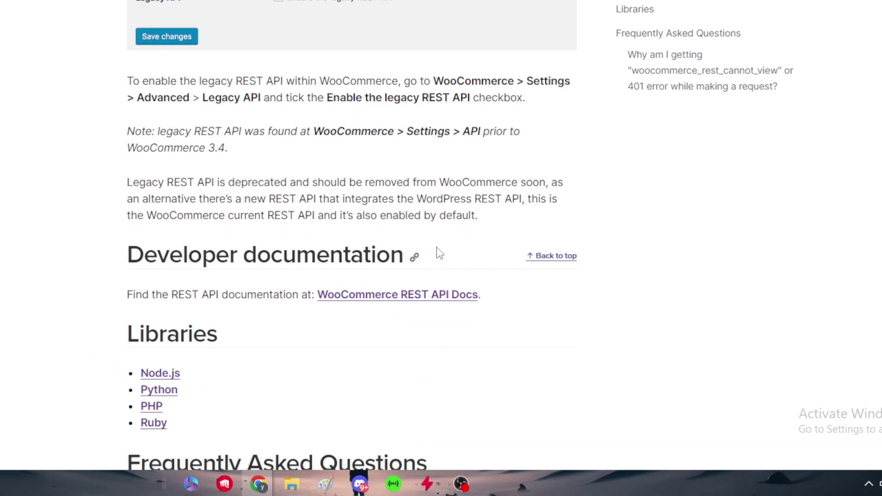
# - Scroll to the FAQ entry on the woocommerce_rest_cannot_view 401 error
pyautogui.scroll(-3, 437, 246)
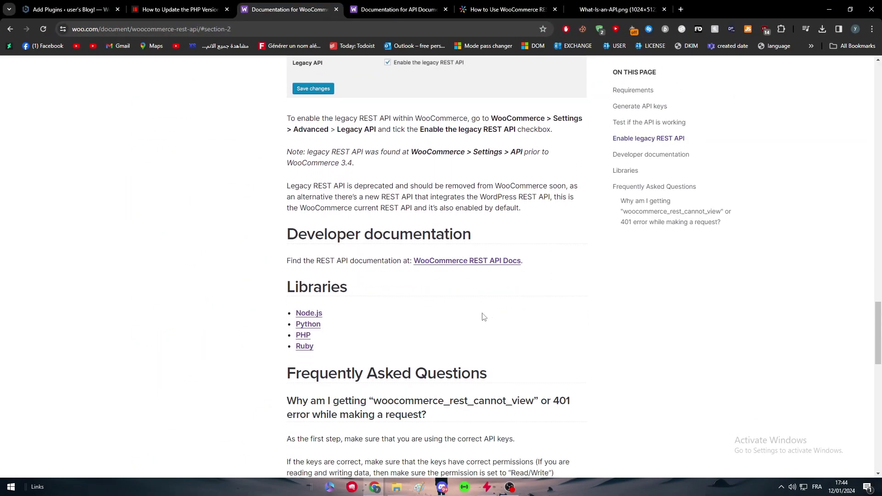
pyautogui.scroll(-5, 480, 317)
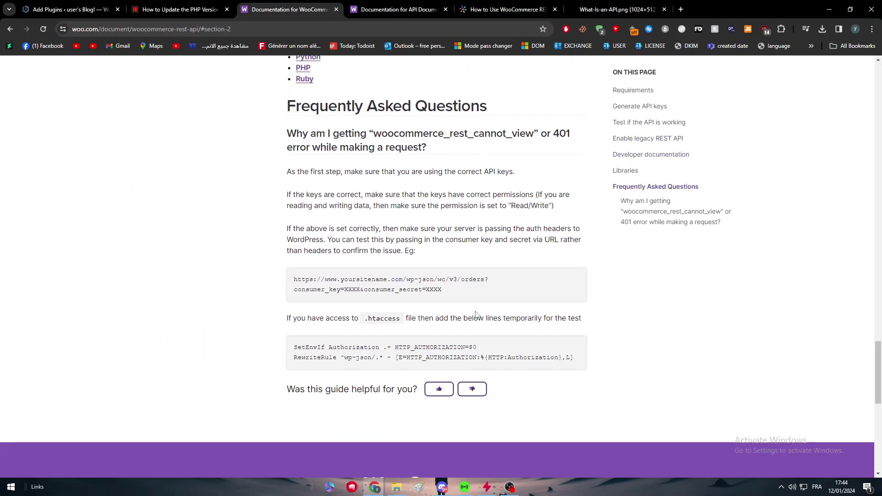
pyautogui.scroll(4, 458, 307)
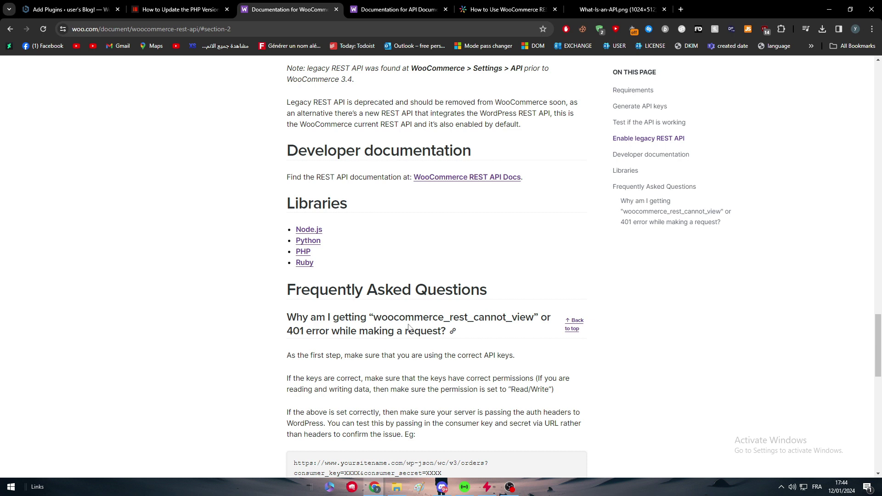
pyautogui.click(88, 8)
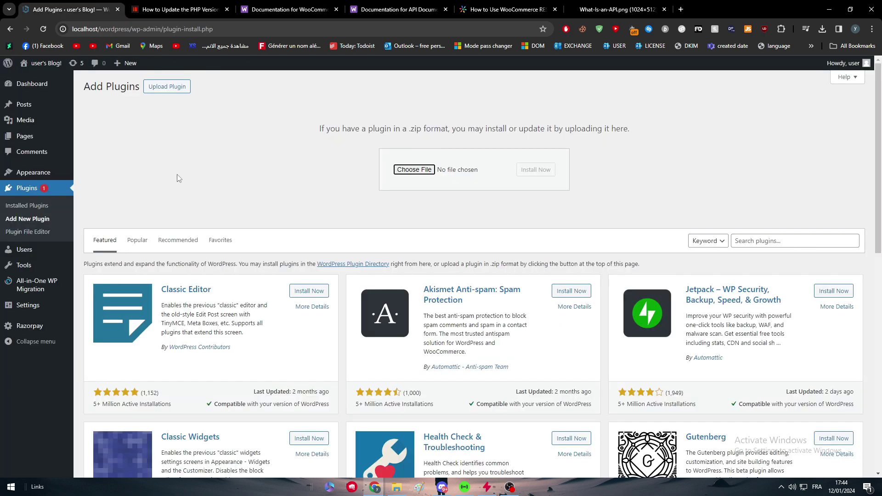